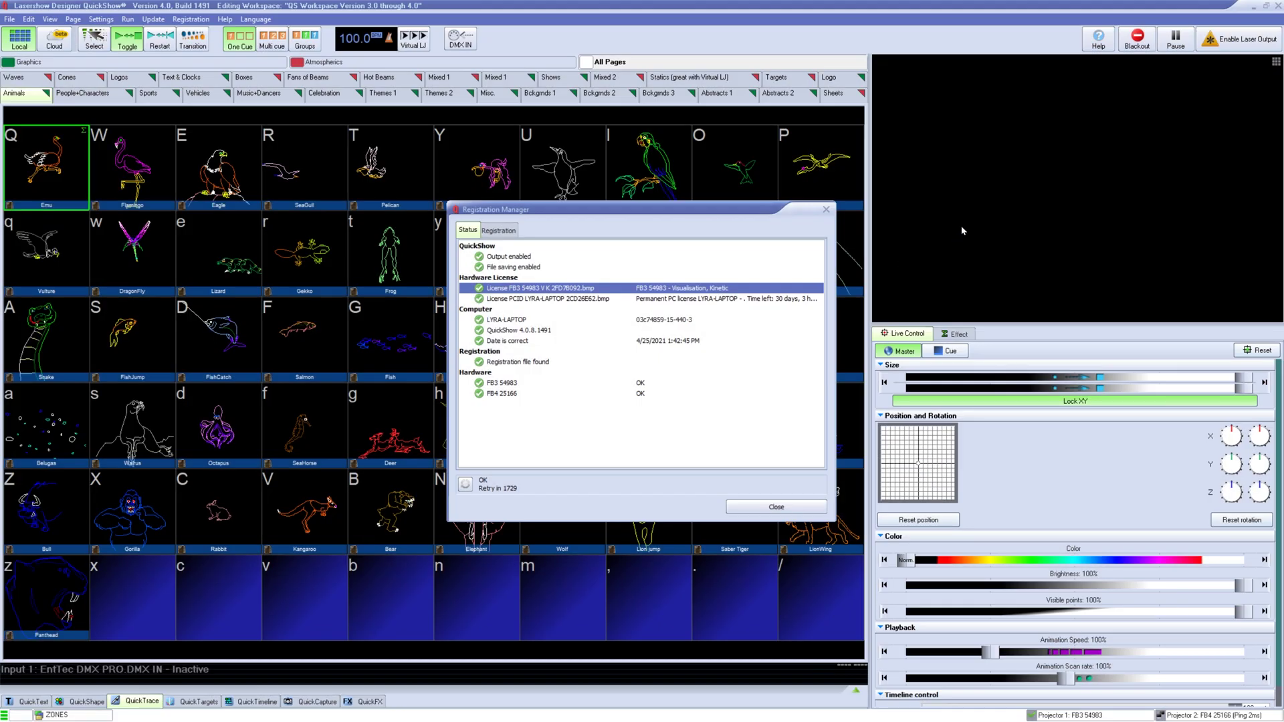
Review the QuickShow, FB3 54983/FB4 hardware and Output enabled checks, then close the status window
left_click(695, 218)
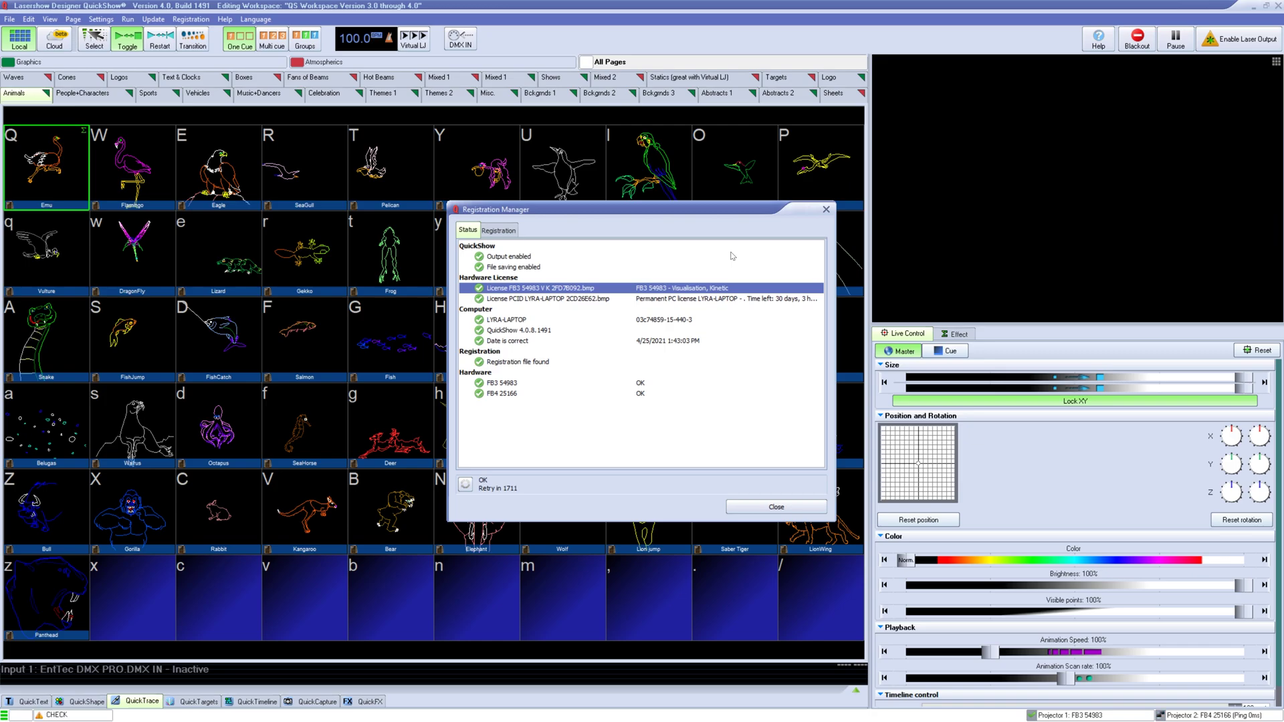
left_click(523, 249)
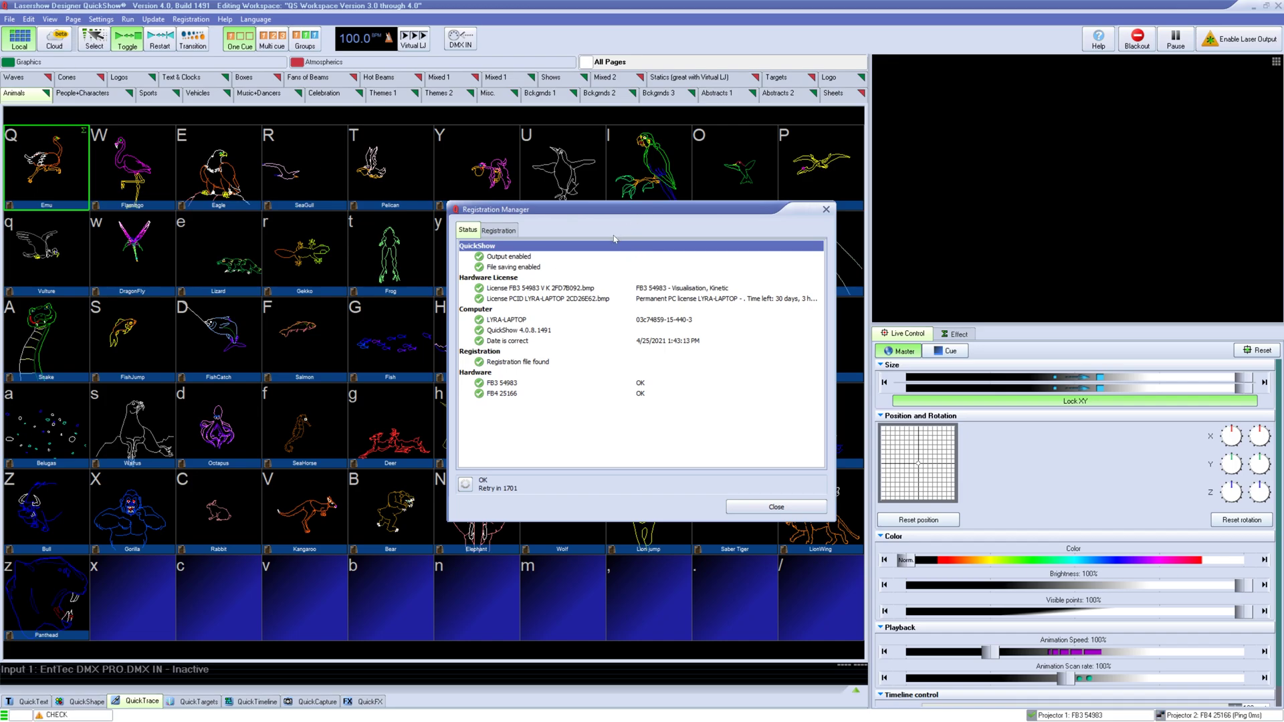
left_click(522, 384)
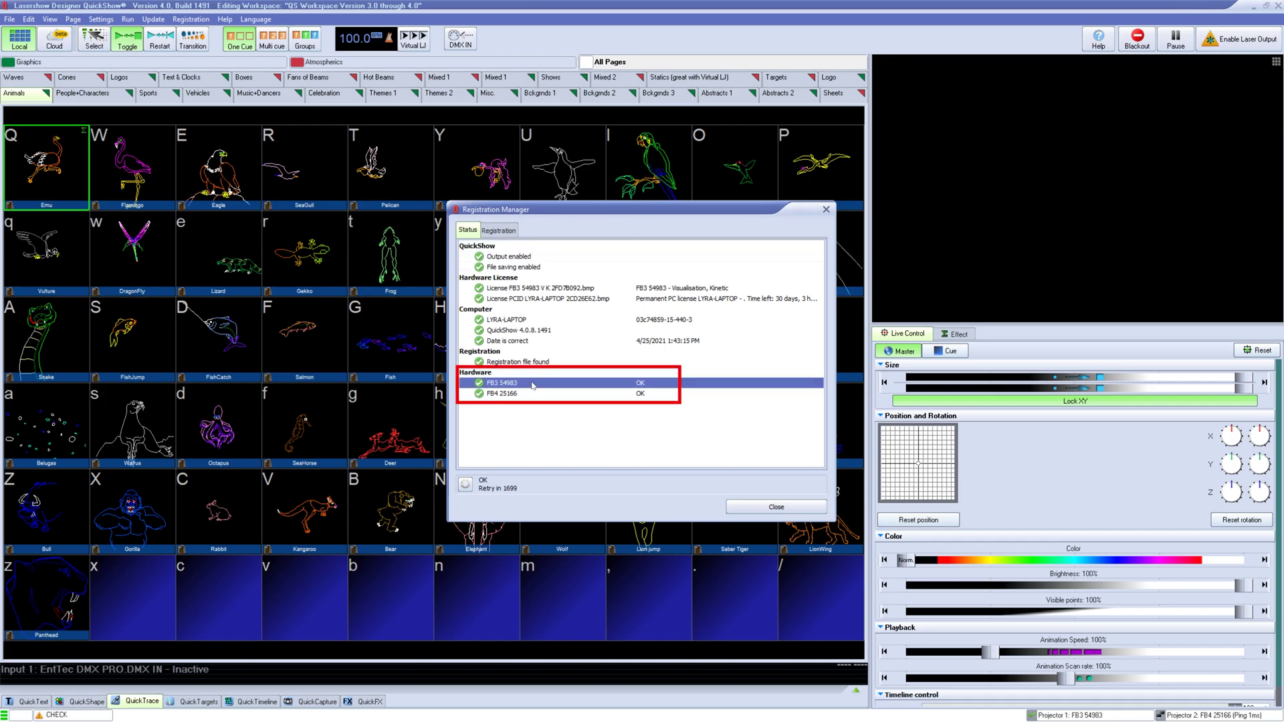
left_click(535, 386)
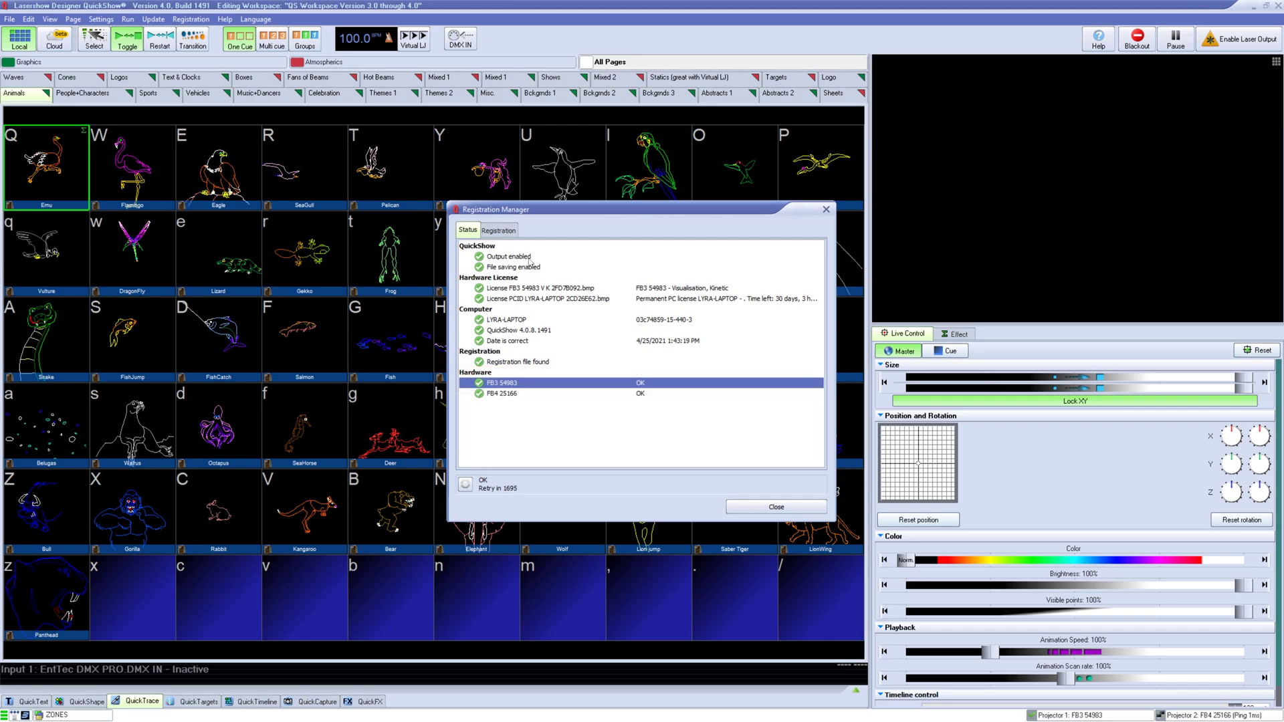
left_click(530, 260)
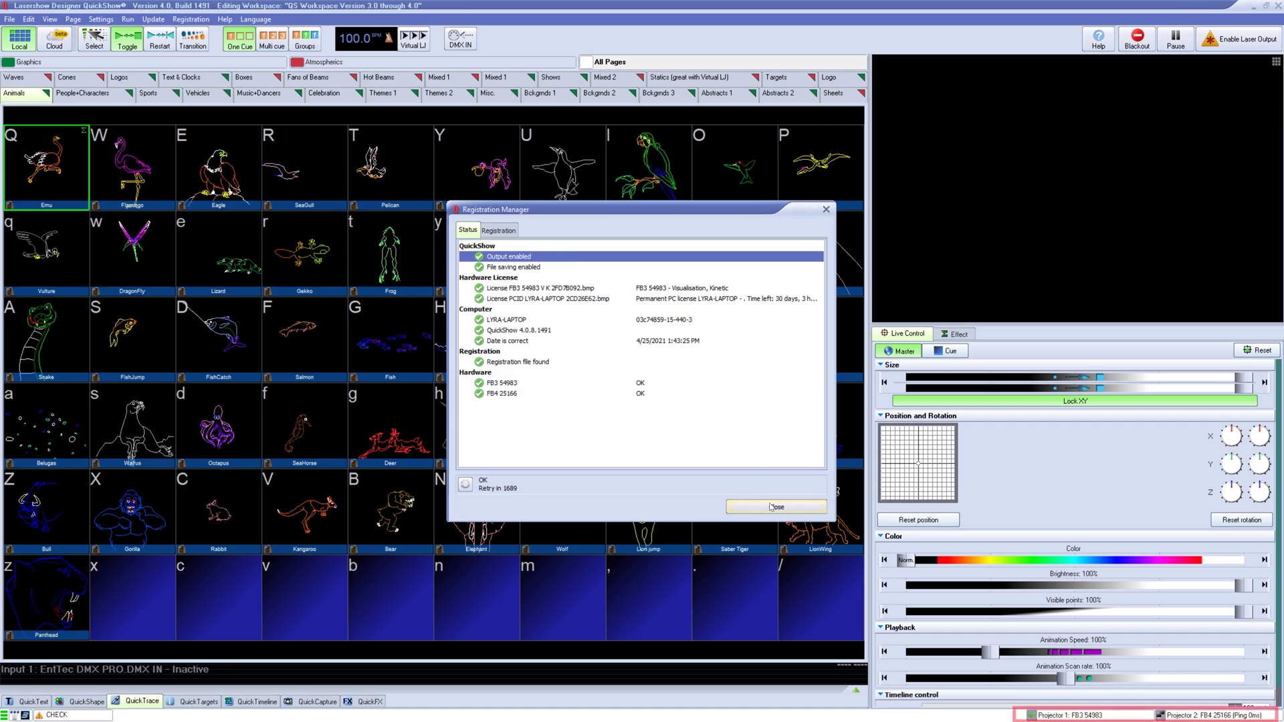
left_click(774, 507)
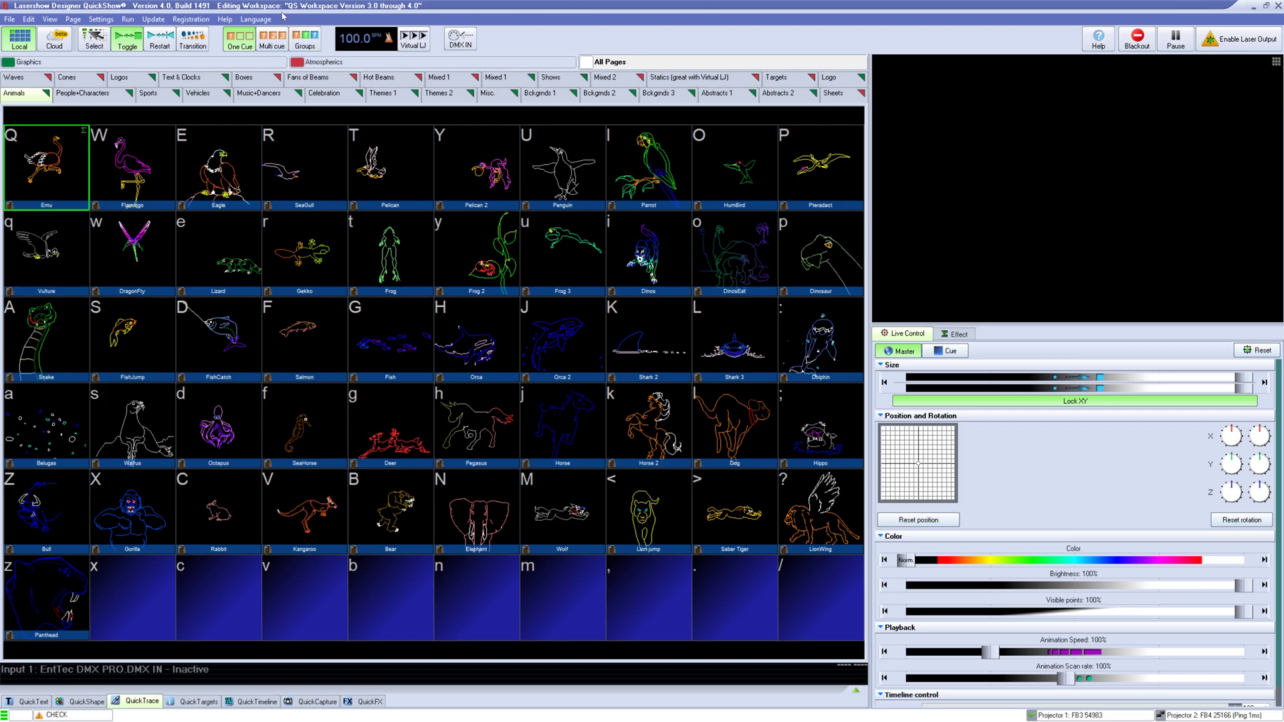
Reopen Registration > Registration Manager and review the File saving and computer status checks
left_click(191, 20)
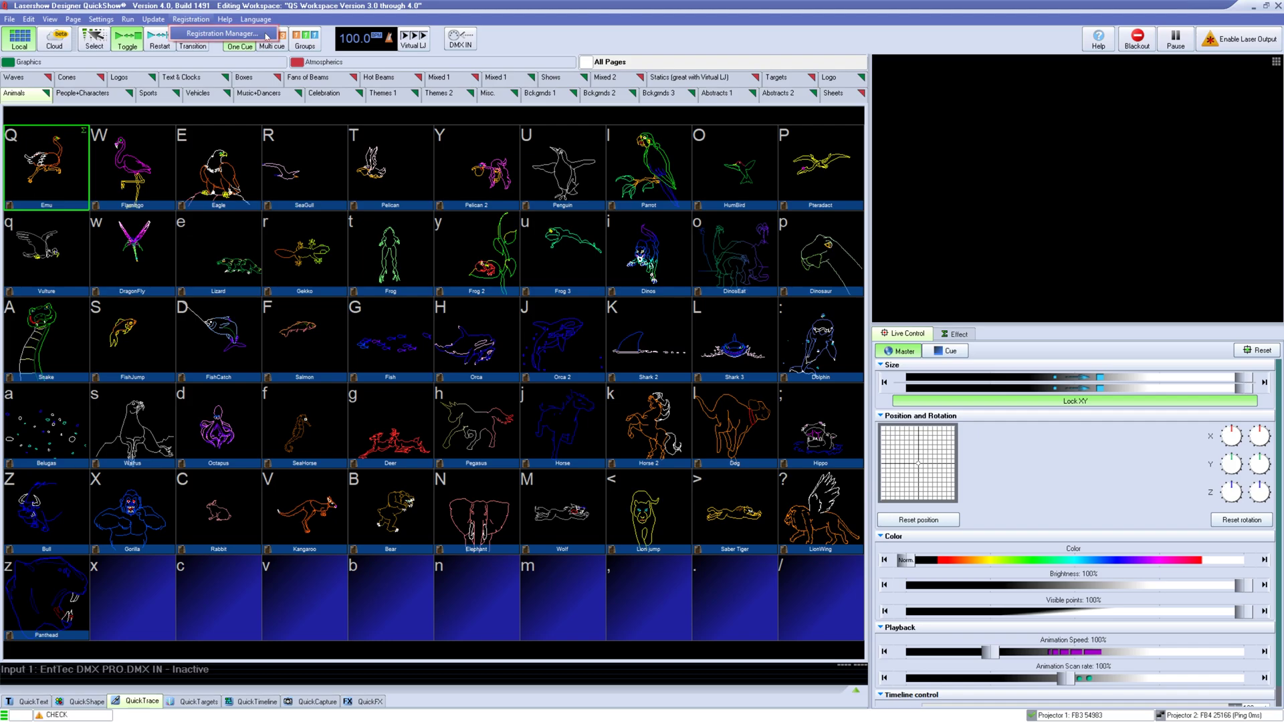
left_click(266, 35)
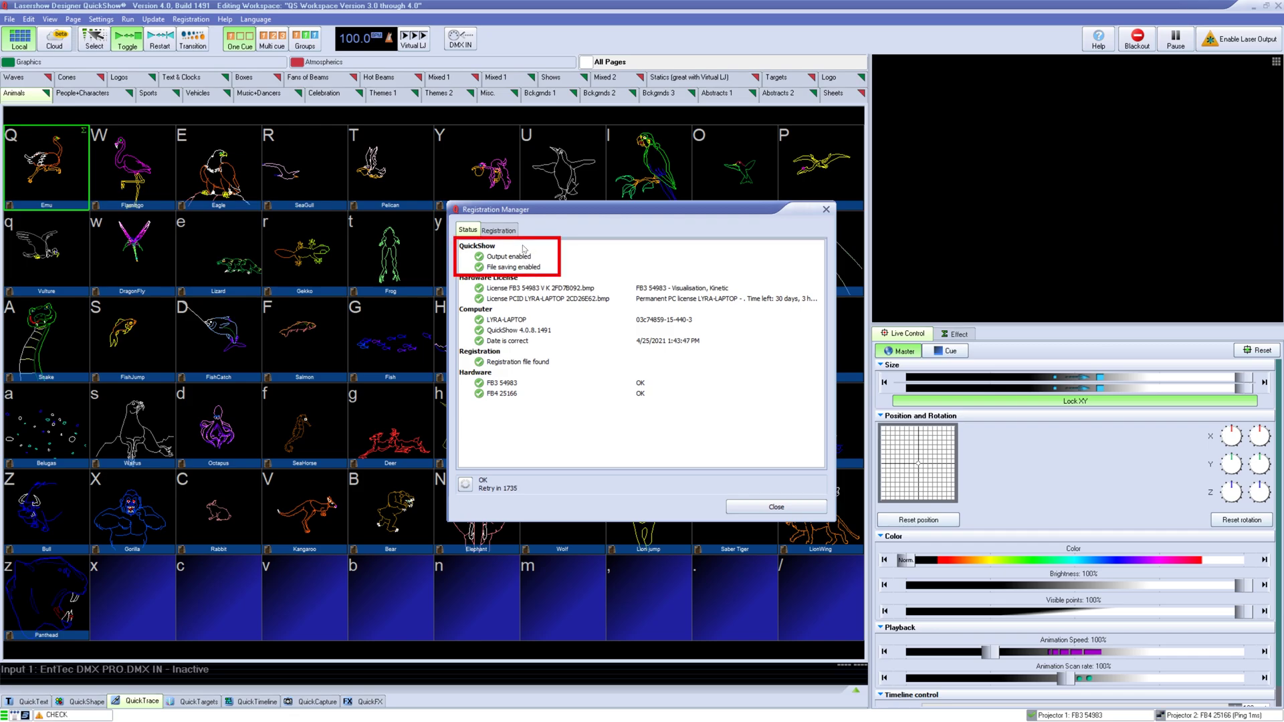
left_click(548, 259)
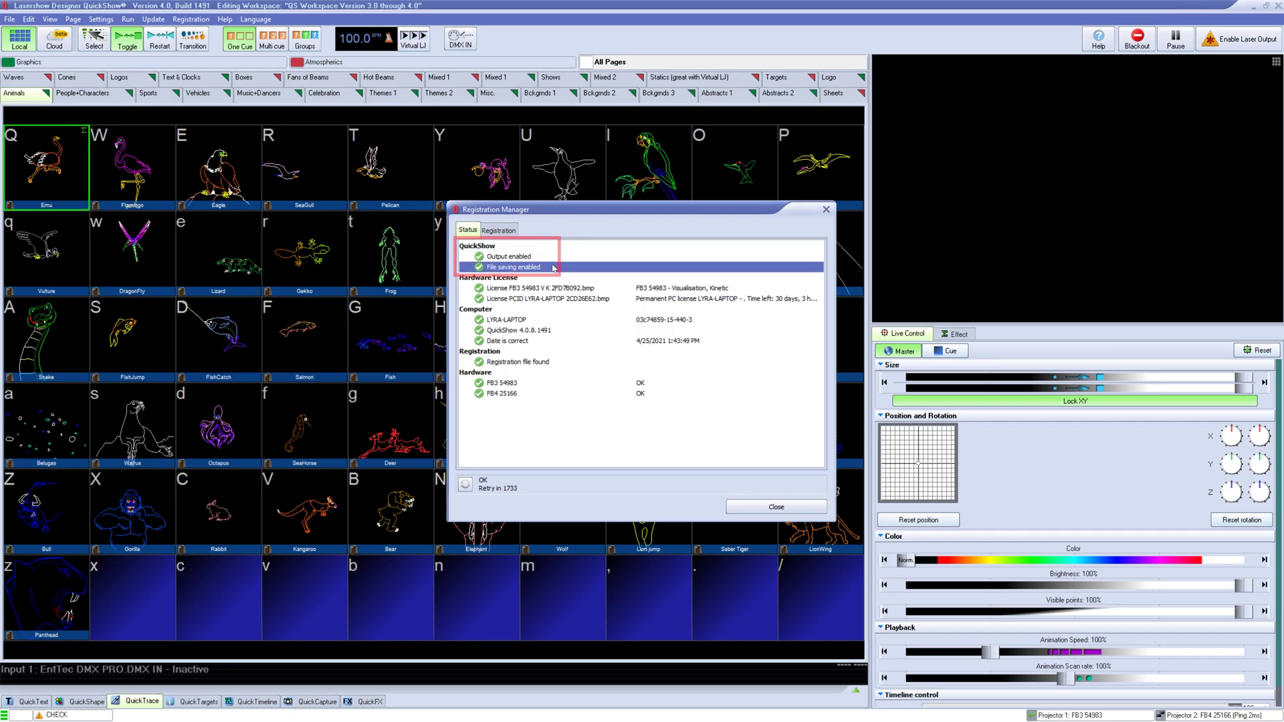
left_click(536, 319)
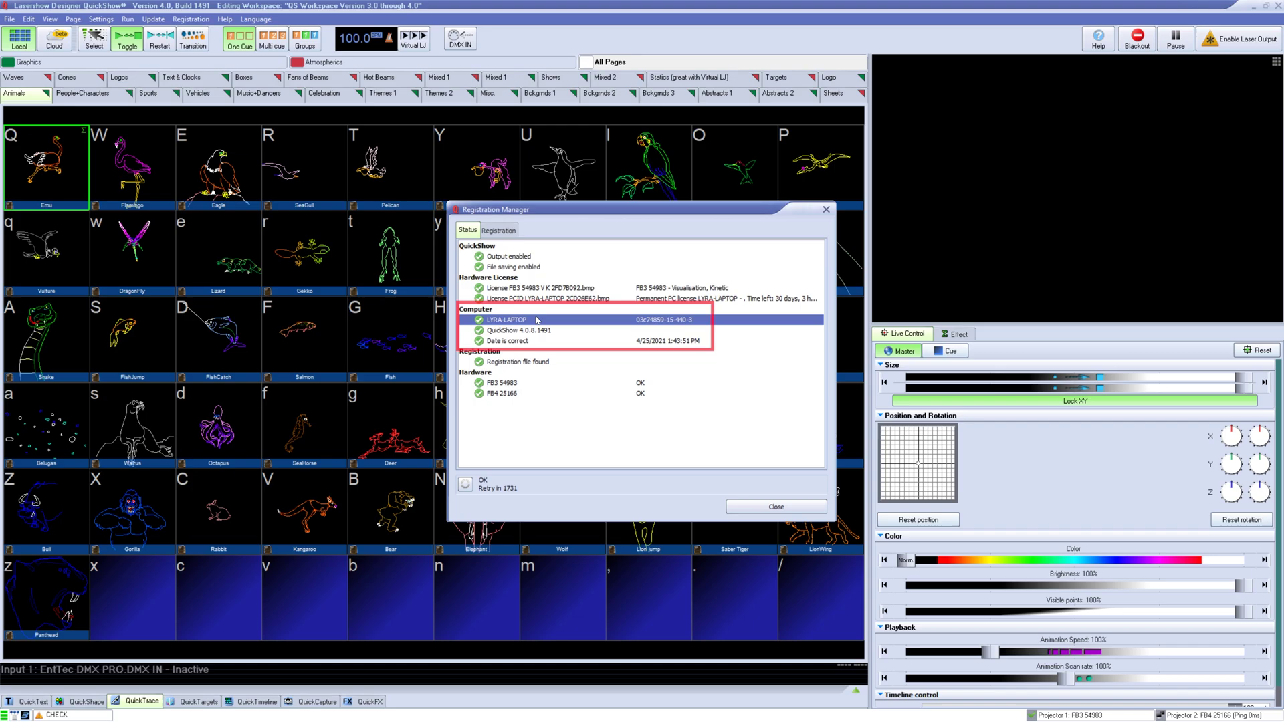
Review version 4.0.8.1491, date, registration file and FB3 54983/FB4 25166 hardware checks
left_click(554, 332)
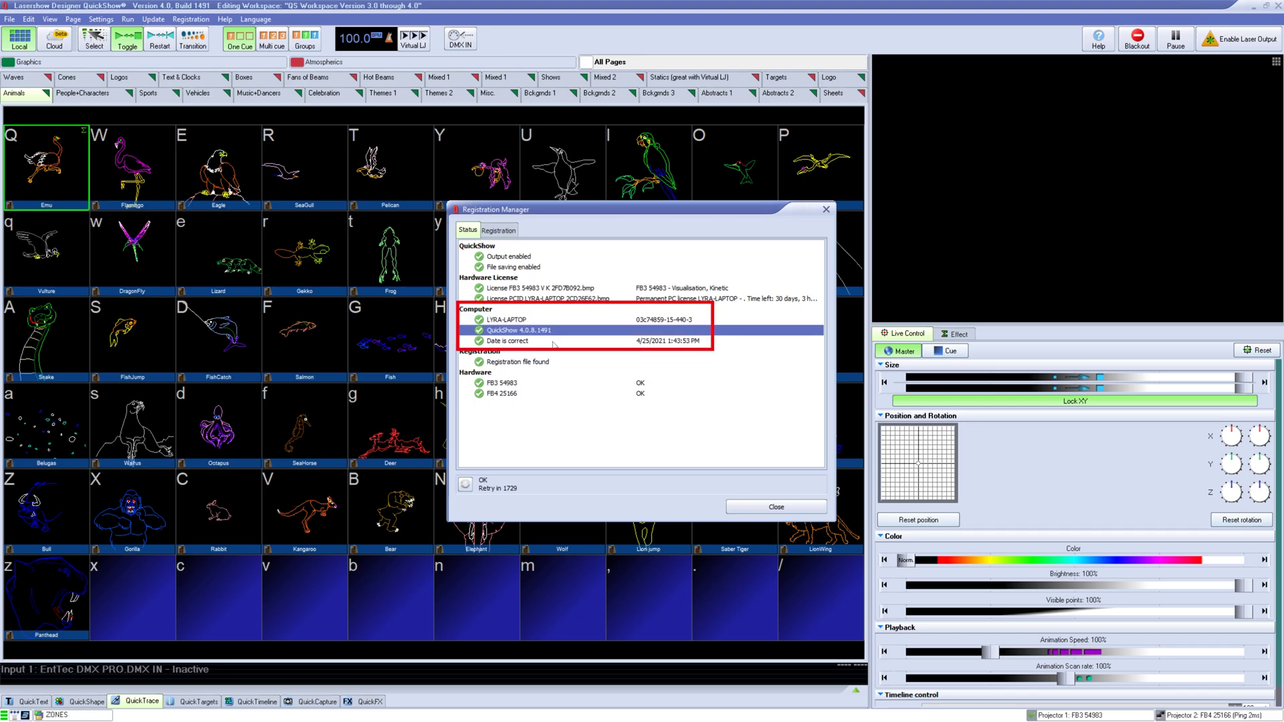
left_click(552, 341)
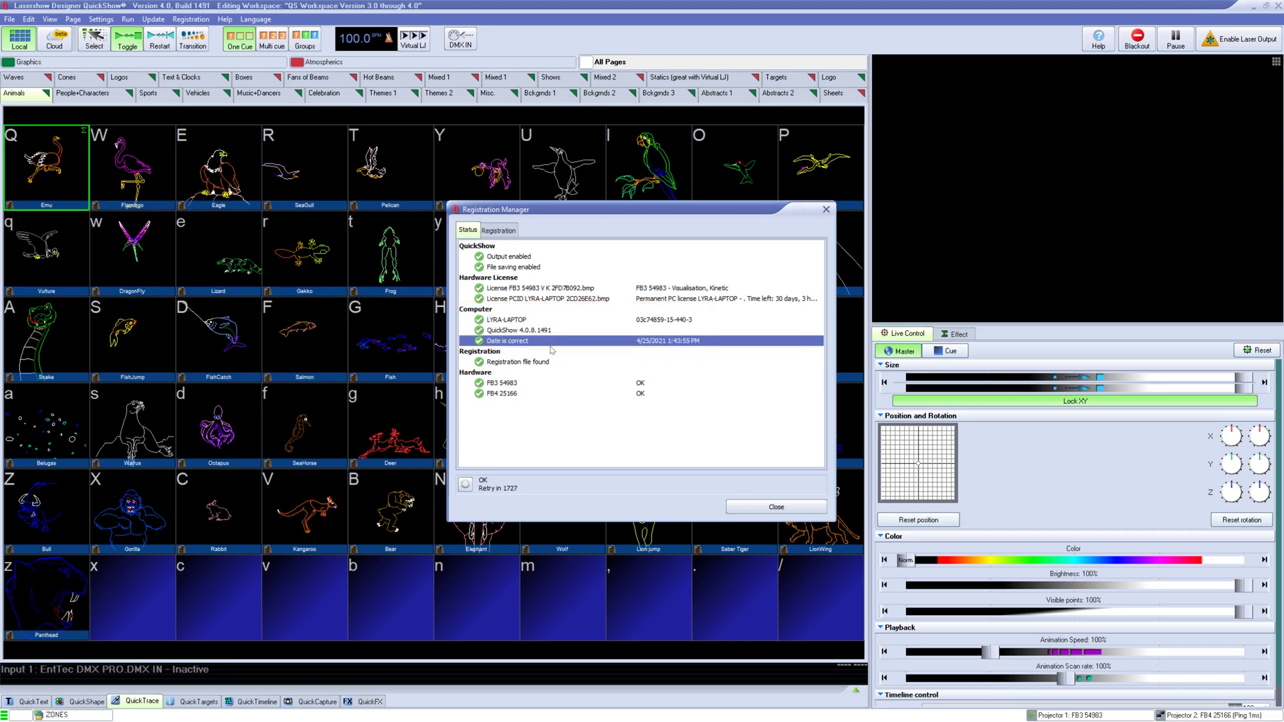
left_click(554, 362)
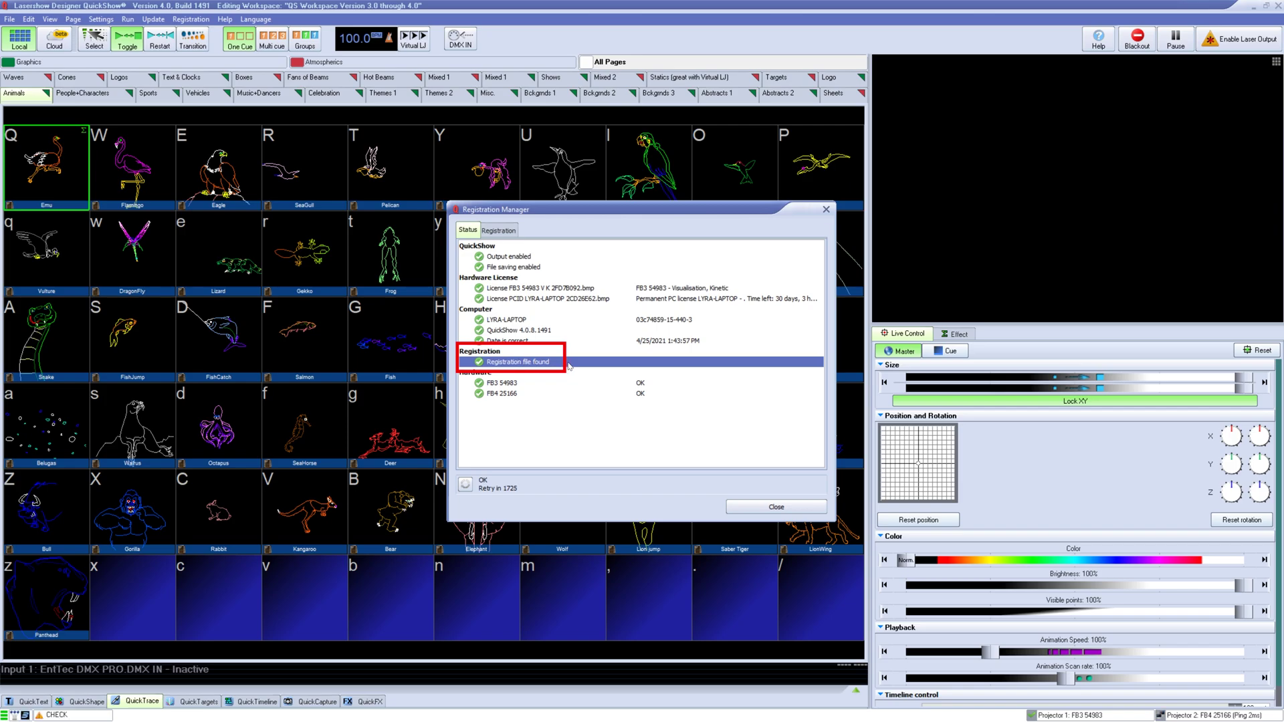
left_click(539, 384)
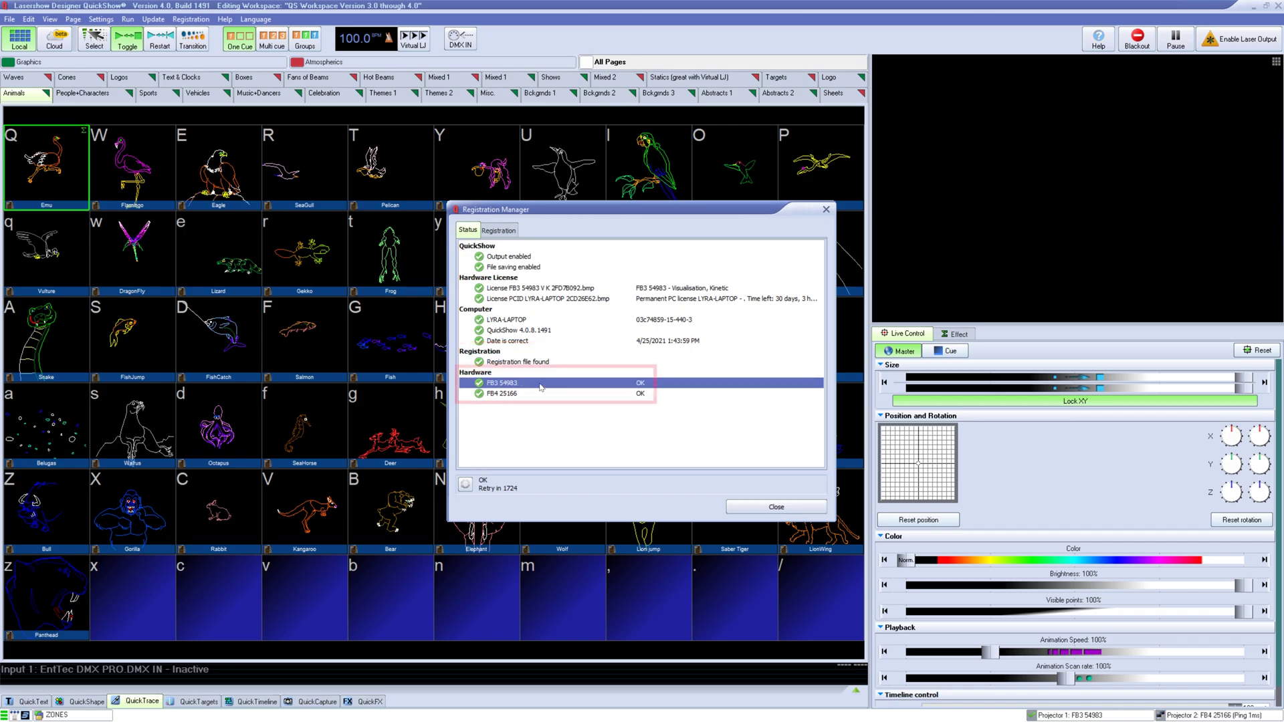
left_click(544, 396)
left_click(555, 385)
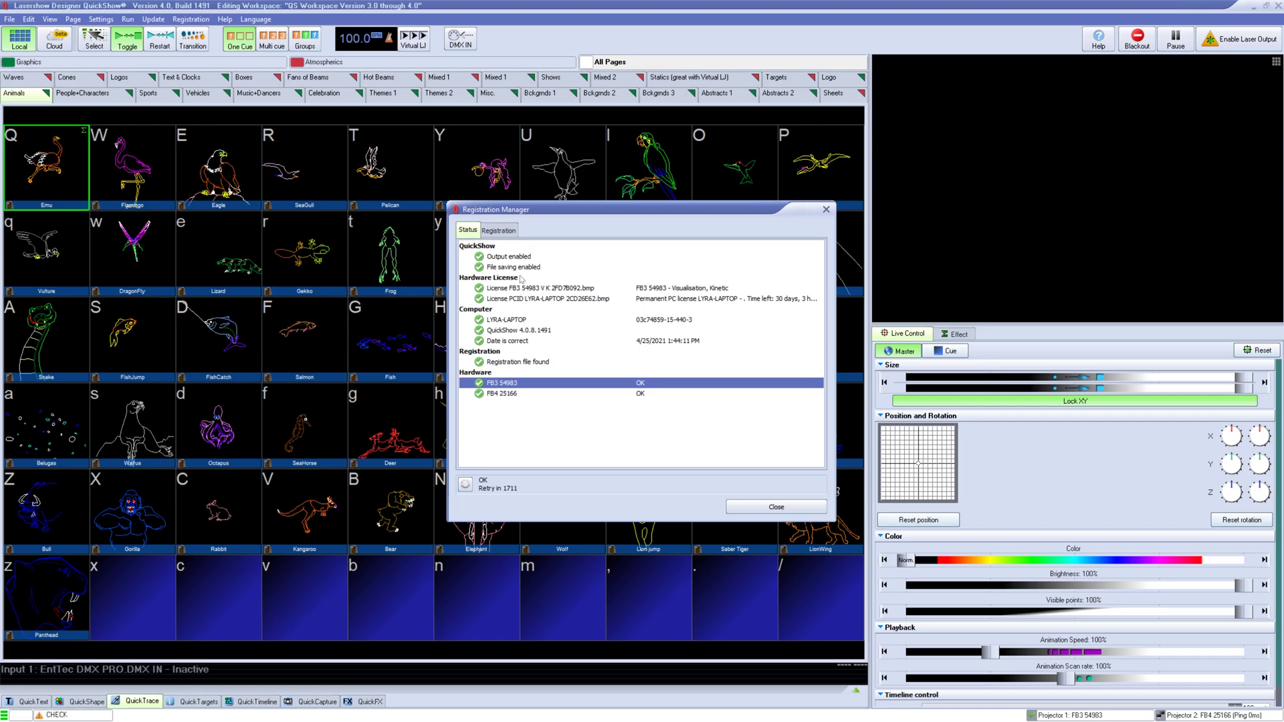
Start and confirm online registration from the Registration tab's 'I want to' list
left_click(560, 362)
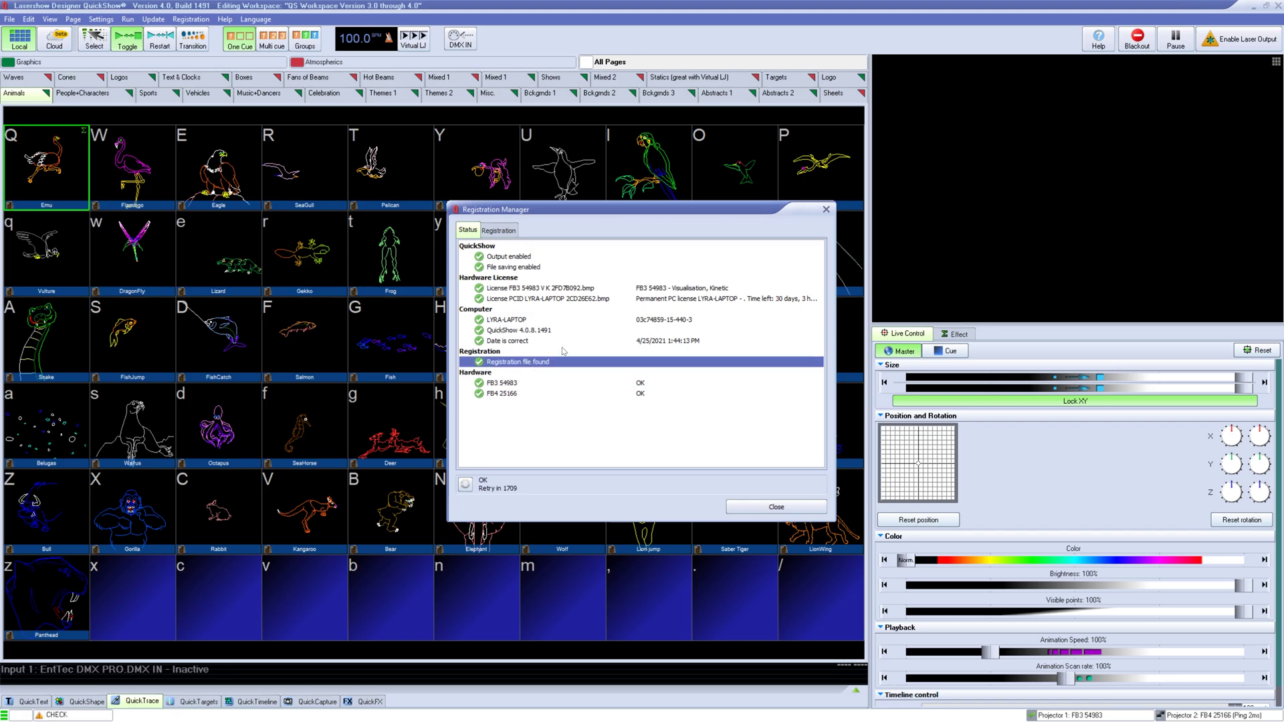
left_click(499, 230)
left_click(596, 249)
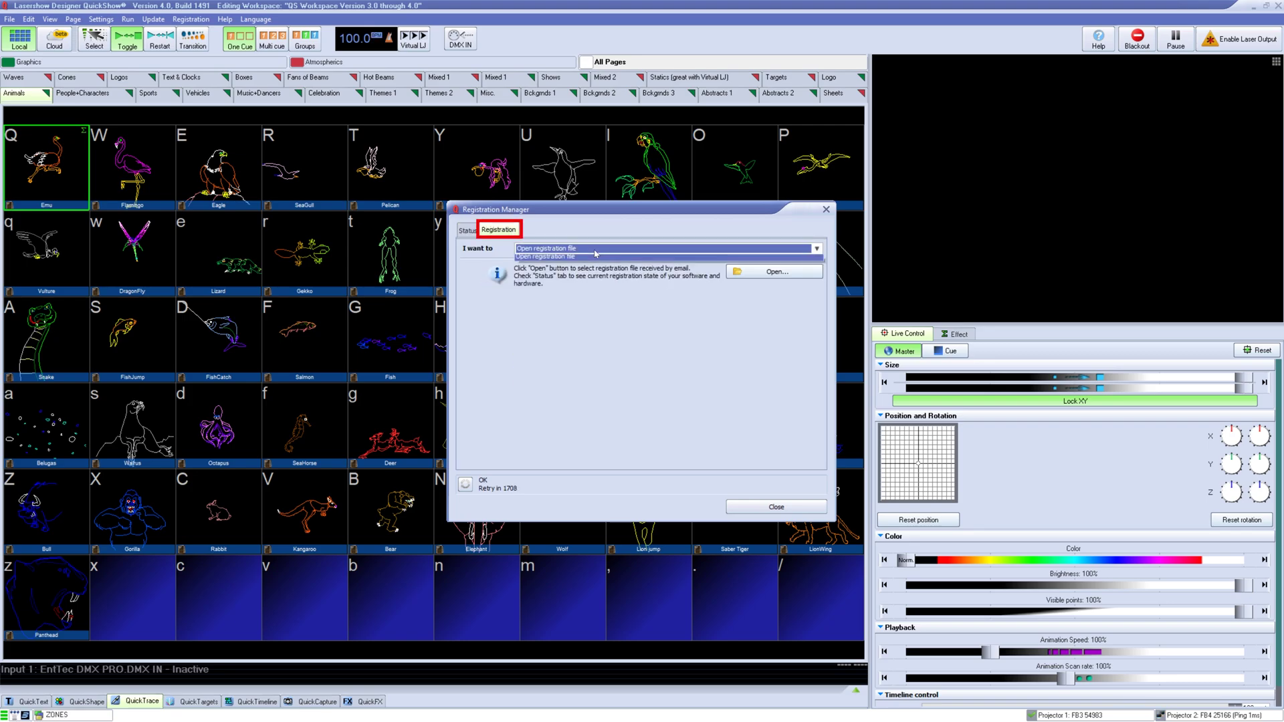
left_click(605, 257)
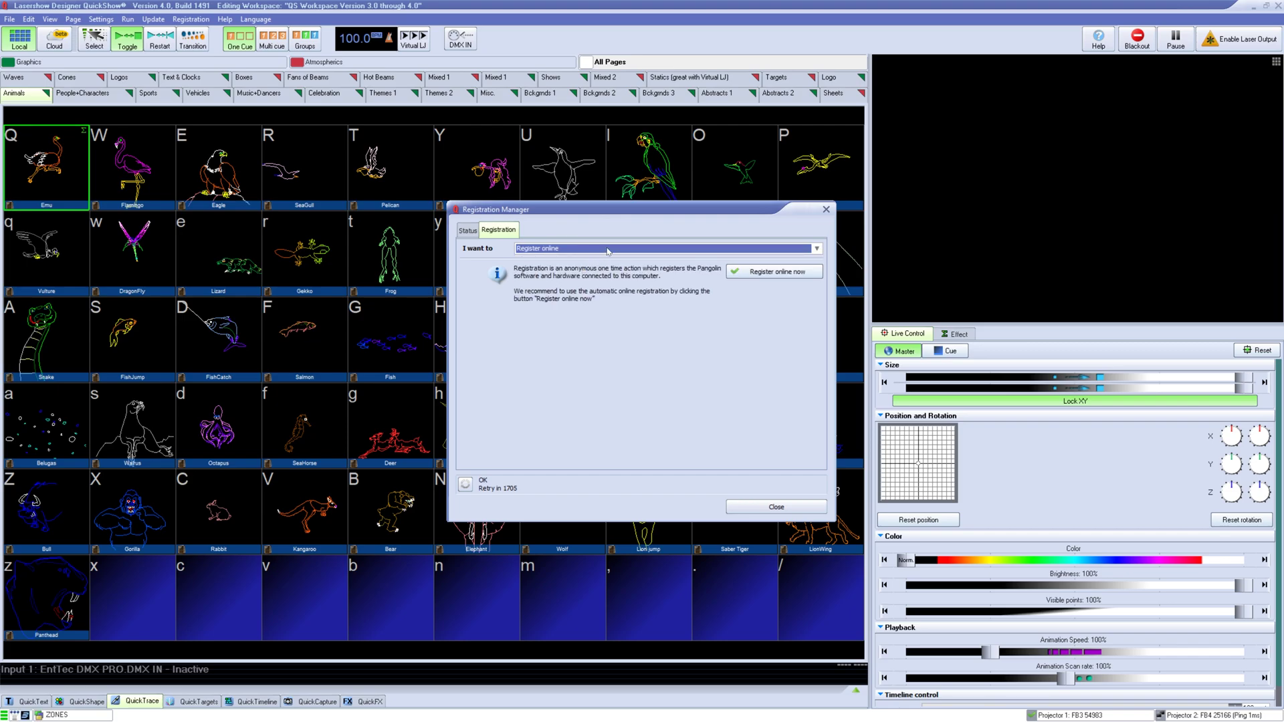
left_click(782, 274)
left_click(594, 391)
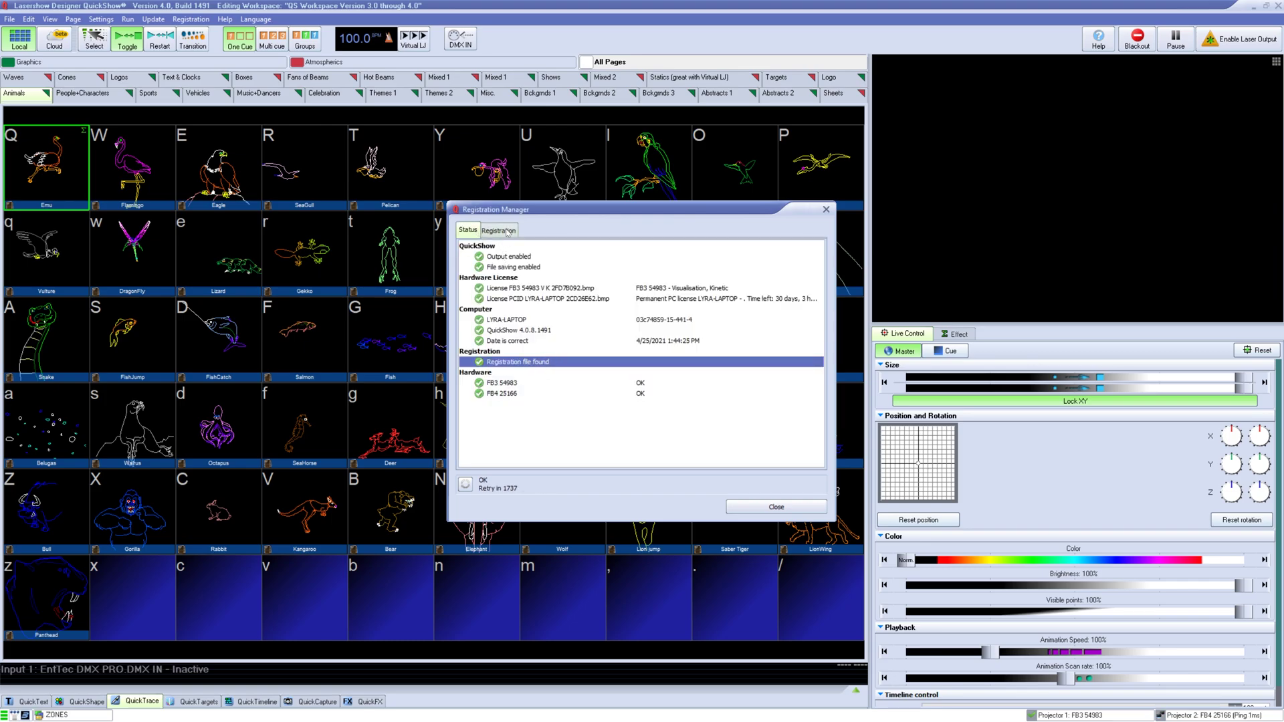
Choose 'Register by email' for the registration request file, then cancel its save dialog
left_click(499, 230)
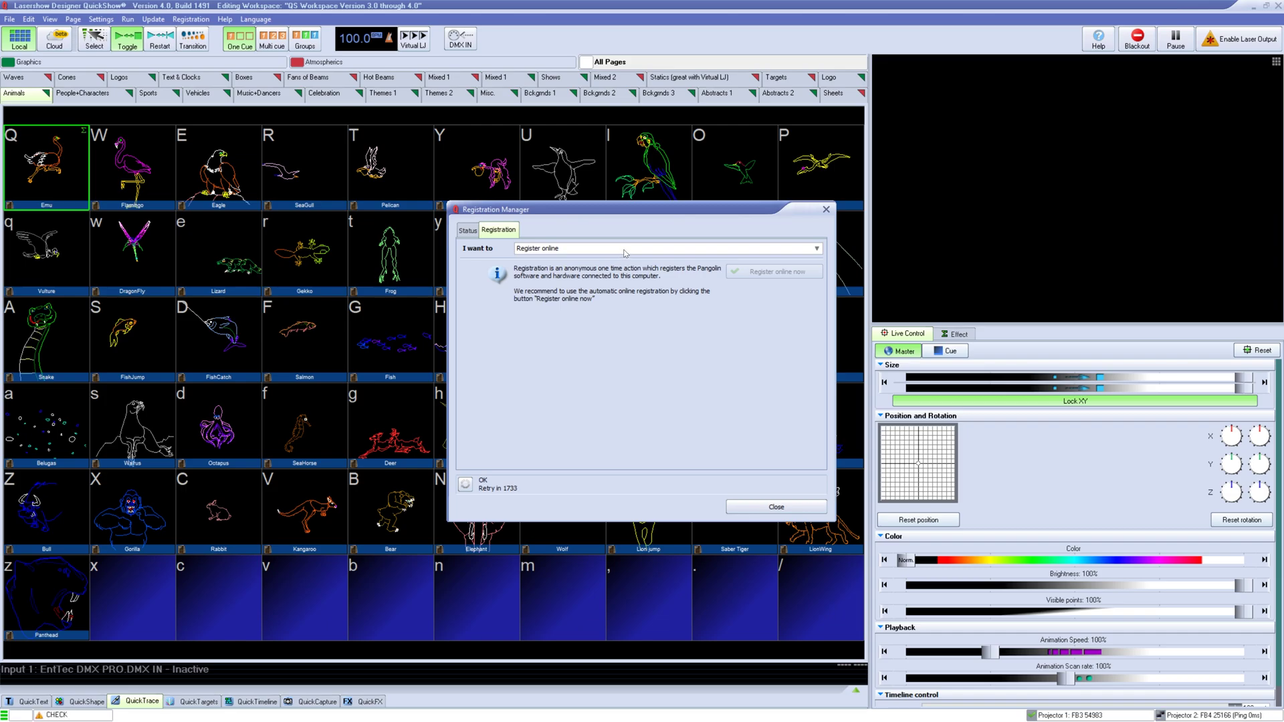
left_click(623, 251)
left_click(581, 271)
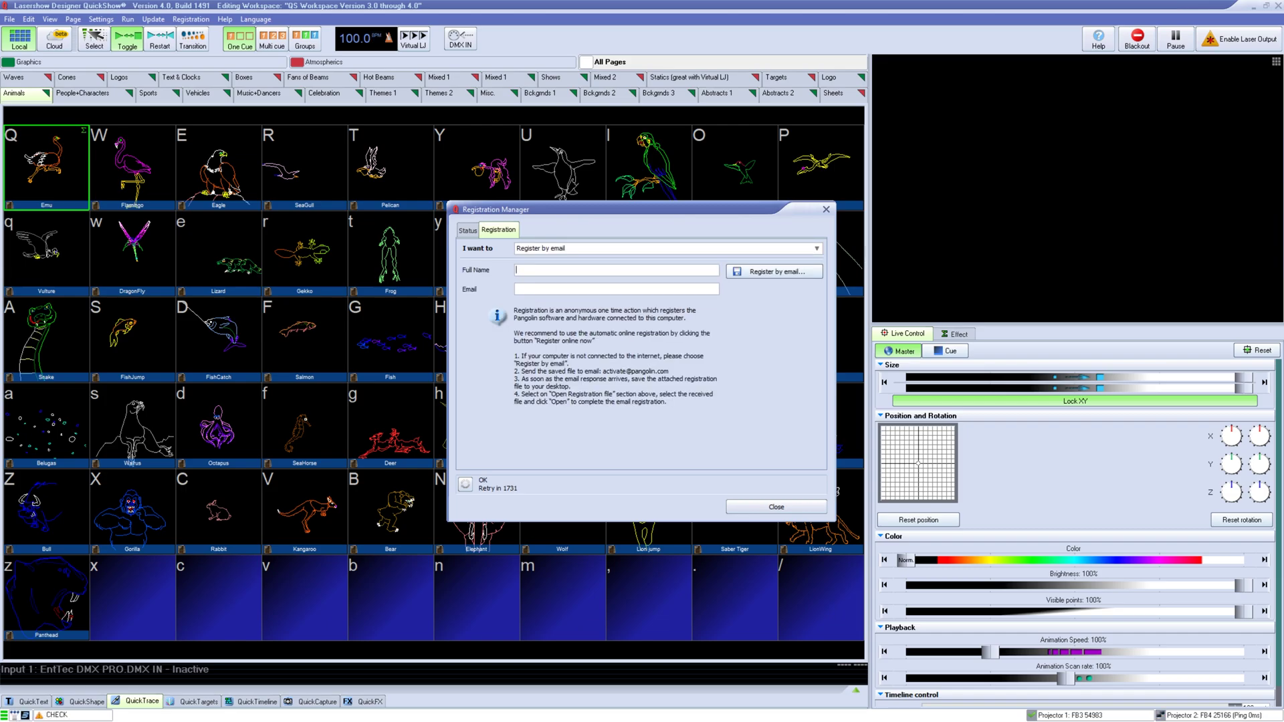
left_click(773, 272)
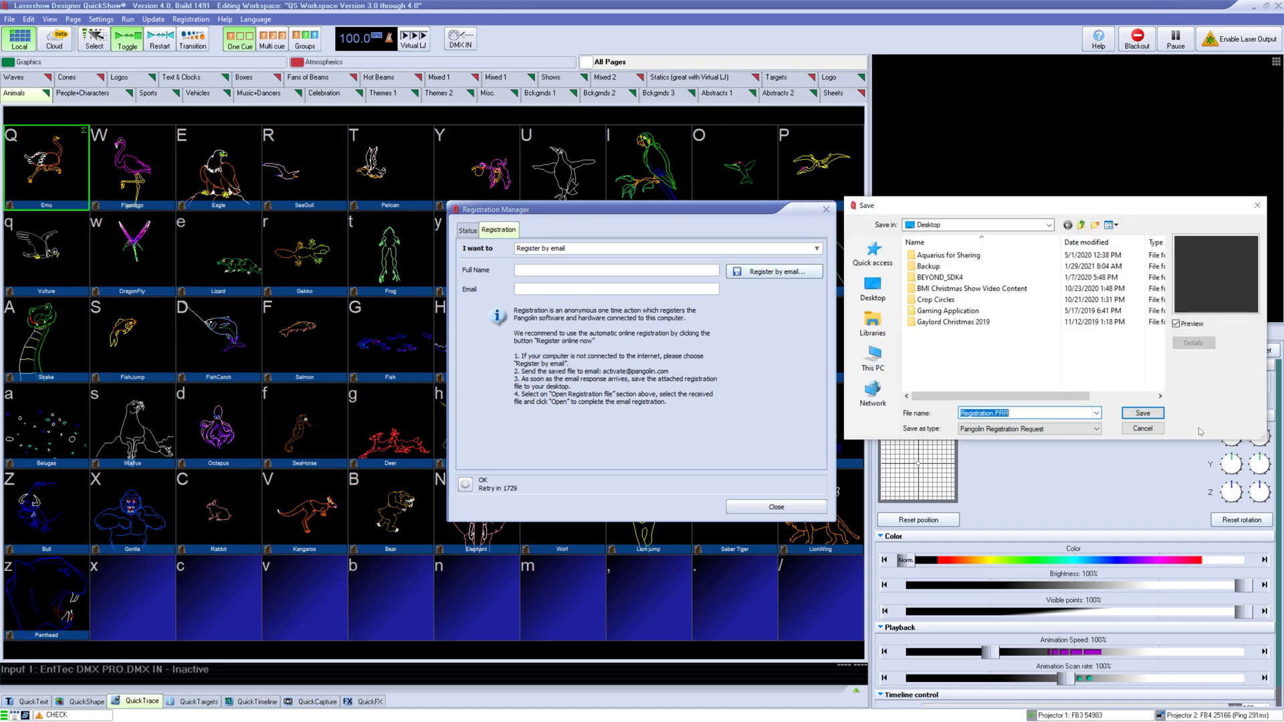
left_click(1143, 413)
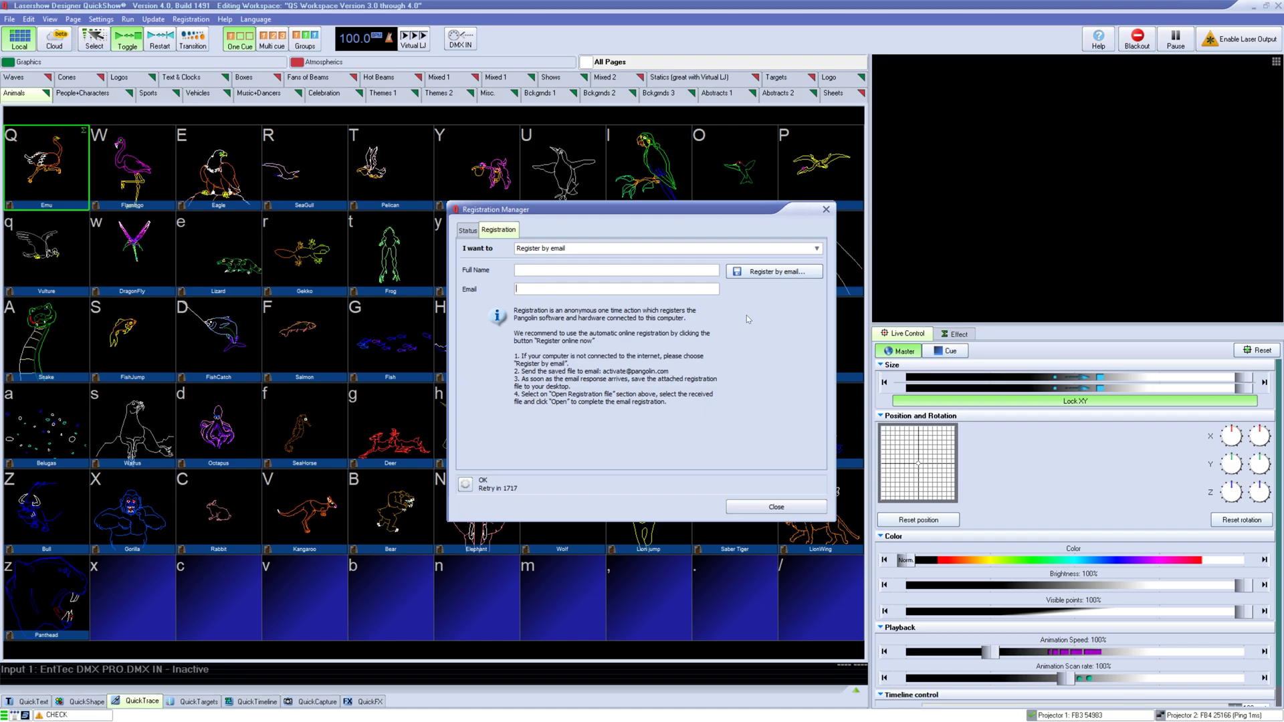
Choose 'Open registration file' and browse for one, then cancel the file dialog
left_click(730, 251)
left_click(623, 286)
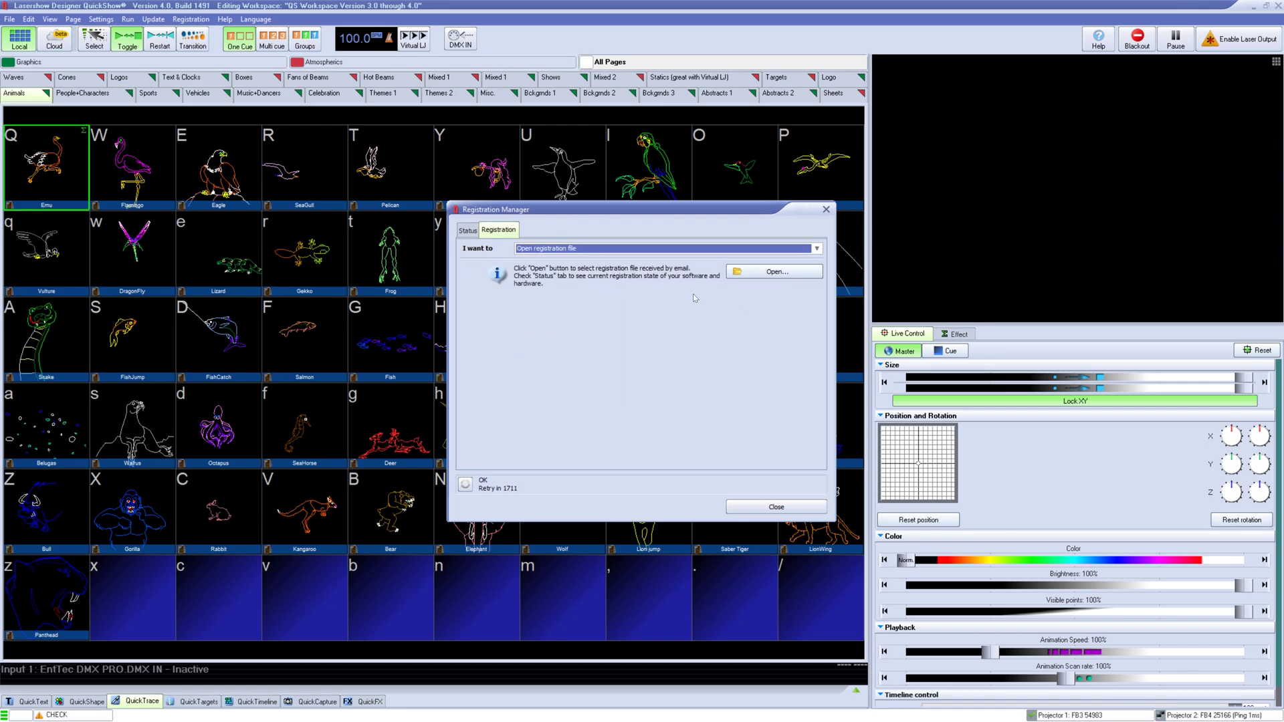
left_click(762, 276)
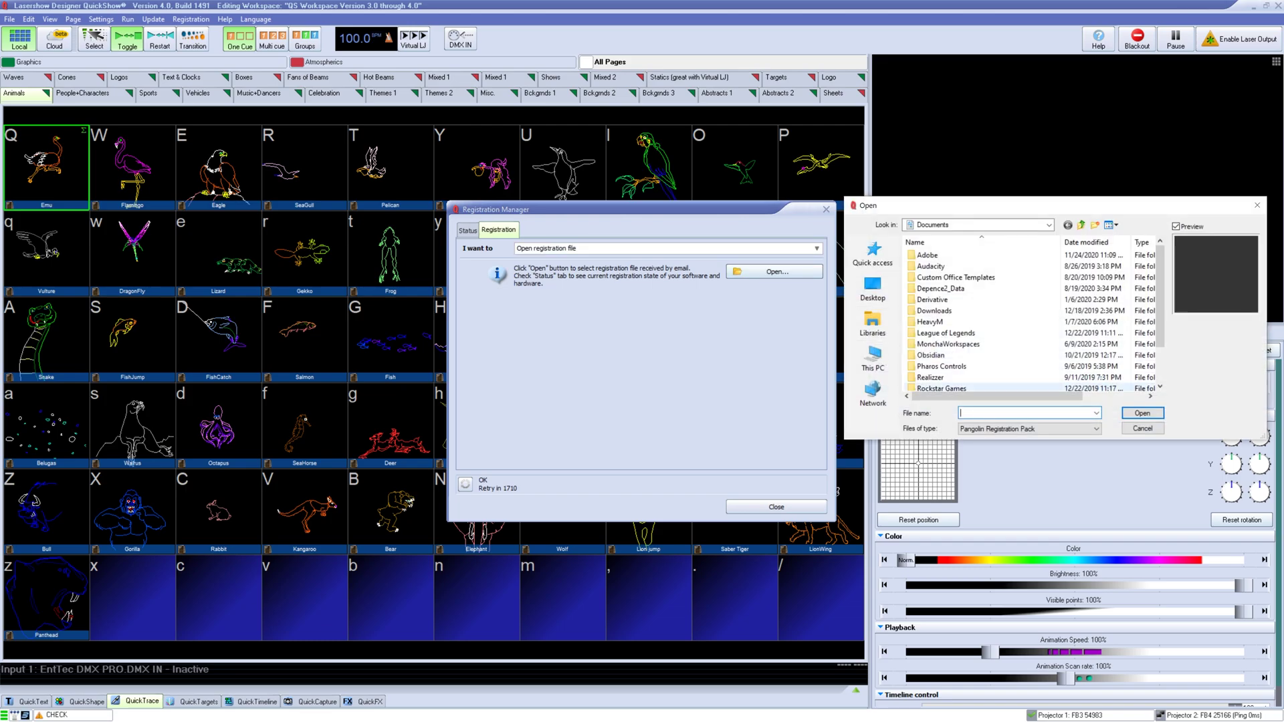
left_click(1144, 430)
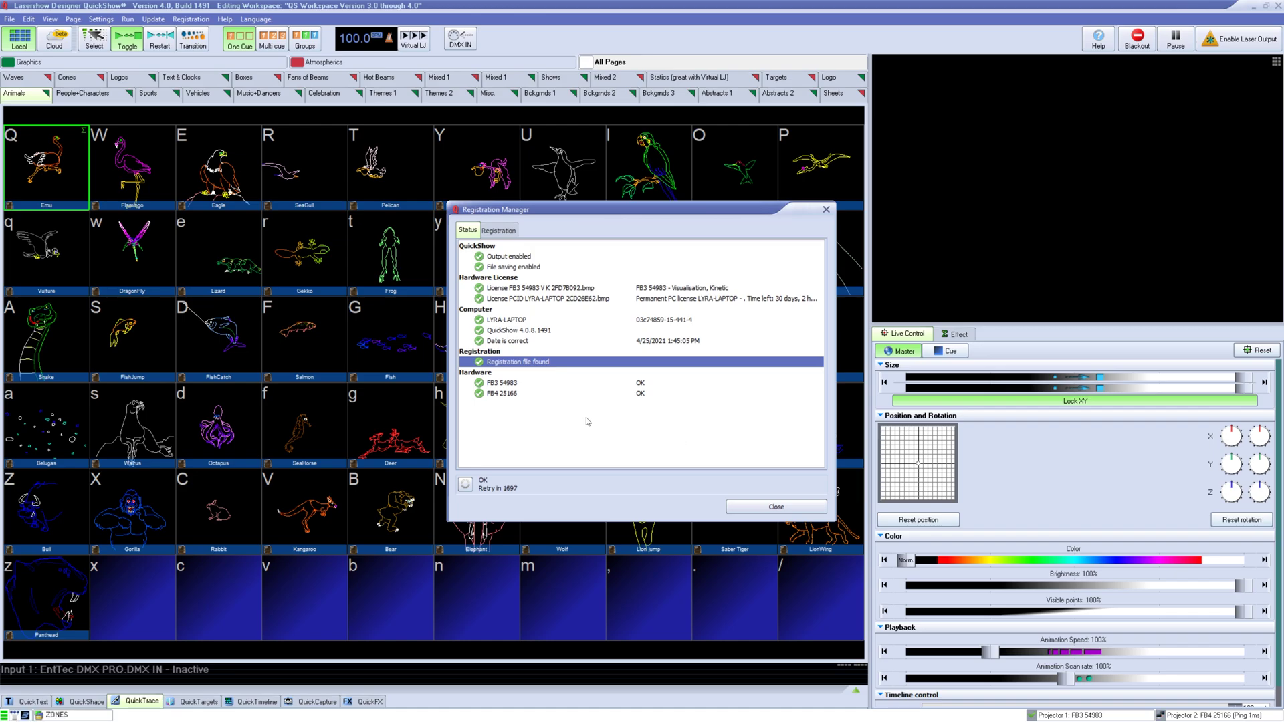
left_click(503, 383)
left_click(508, 386)
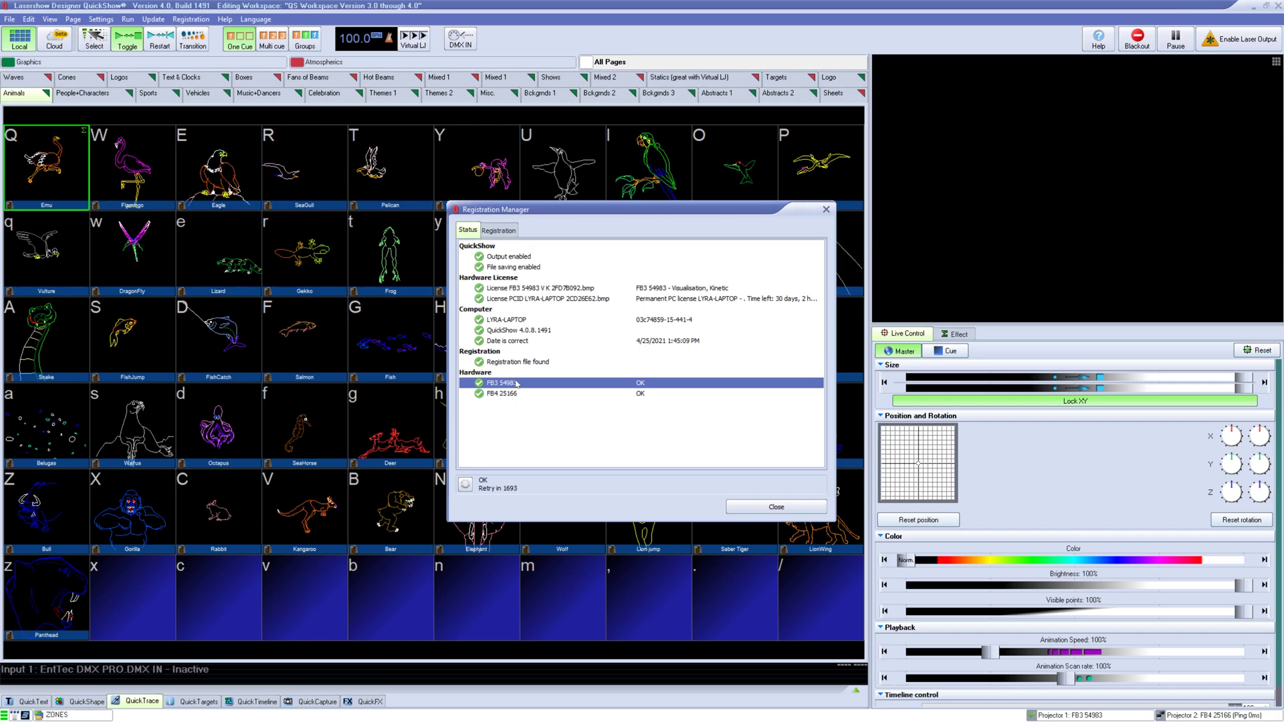
right_click(664, 386)
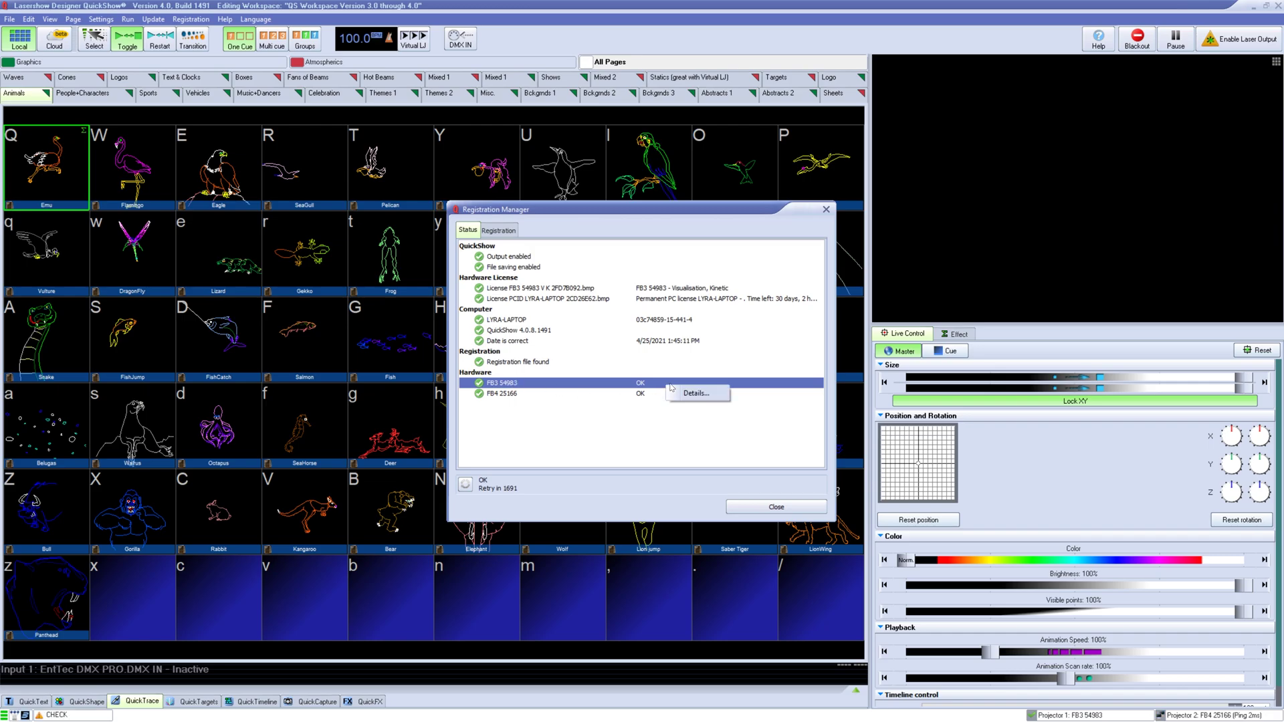
left_click(692, 392)
left_click(738, 497)
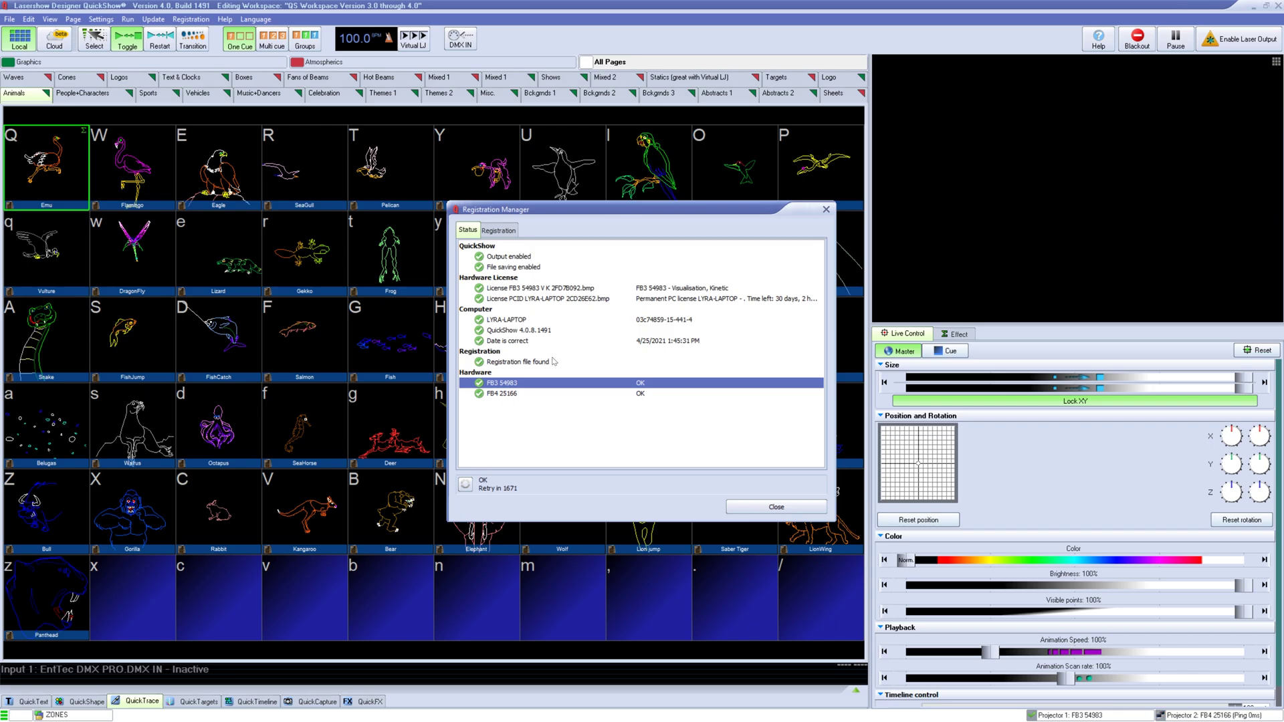
left_click(510, 233)
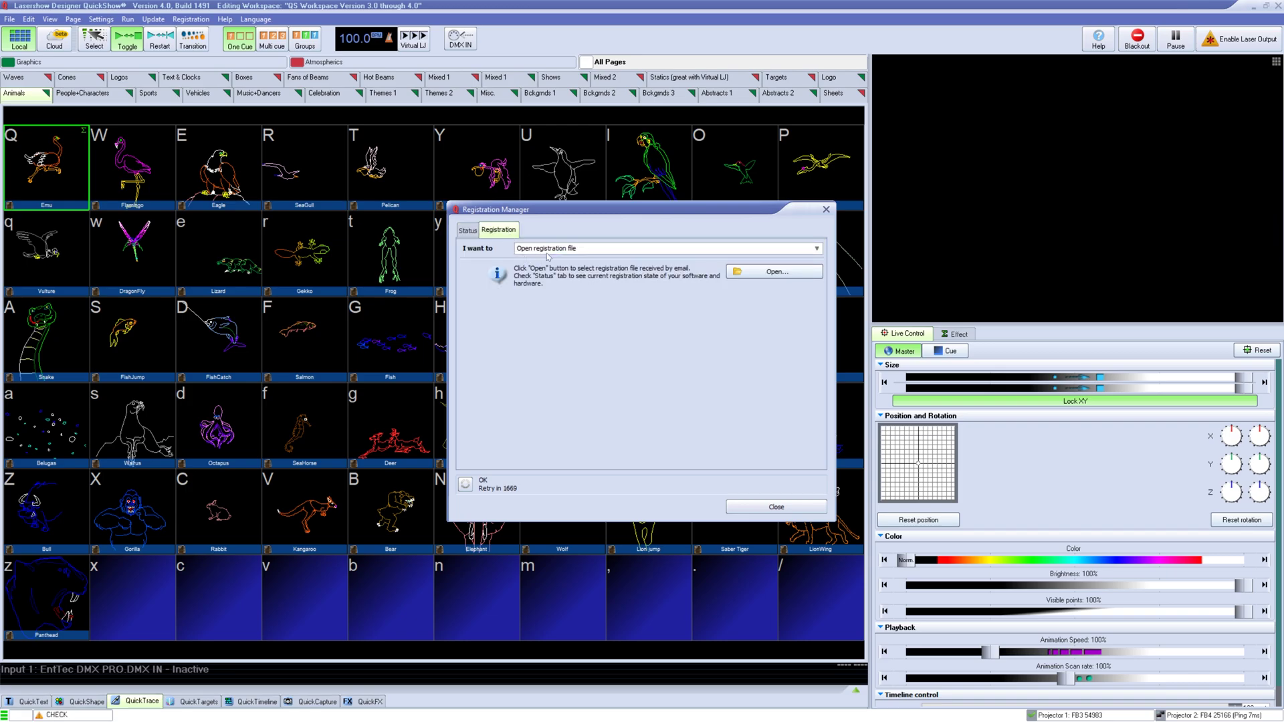
left_click(553, 247)
left_click(559, 263)
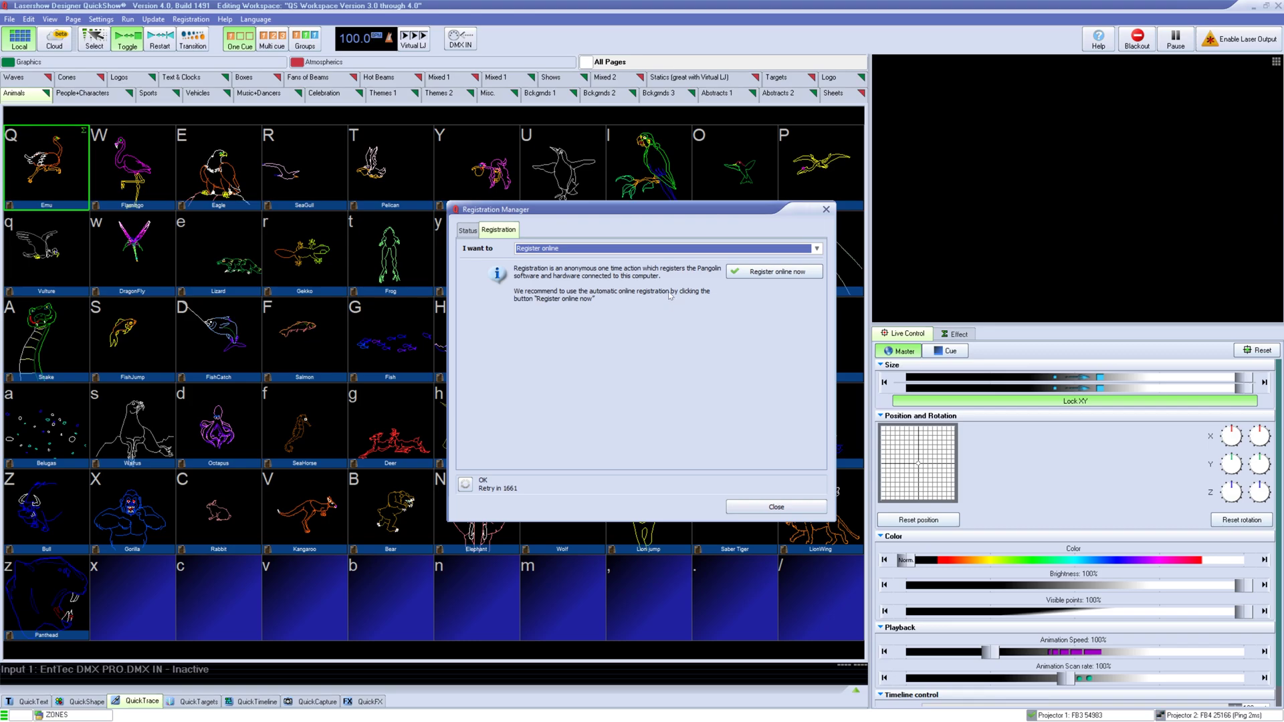
left_click(695, 250)
left_click(603, 283)
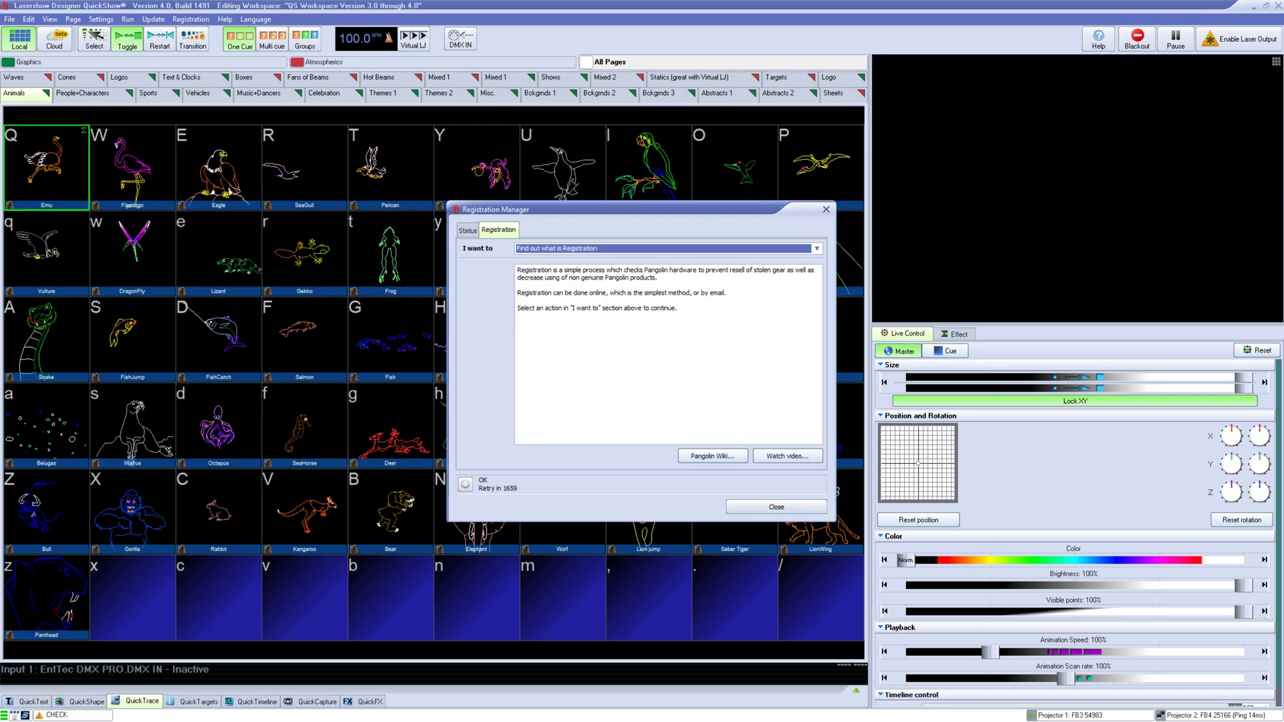
key("Tab")
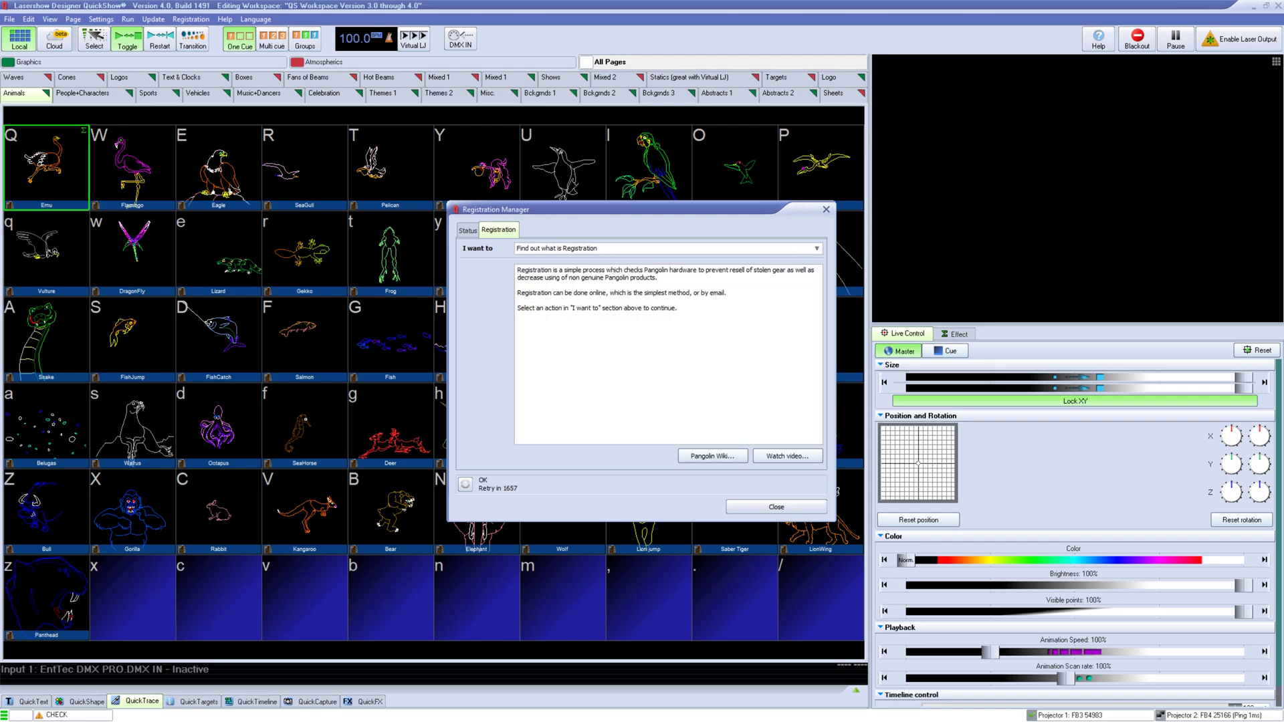
left_click(468, 230)
left_click(512, 394)
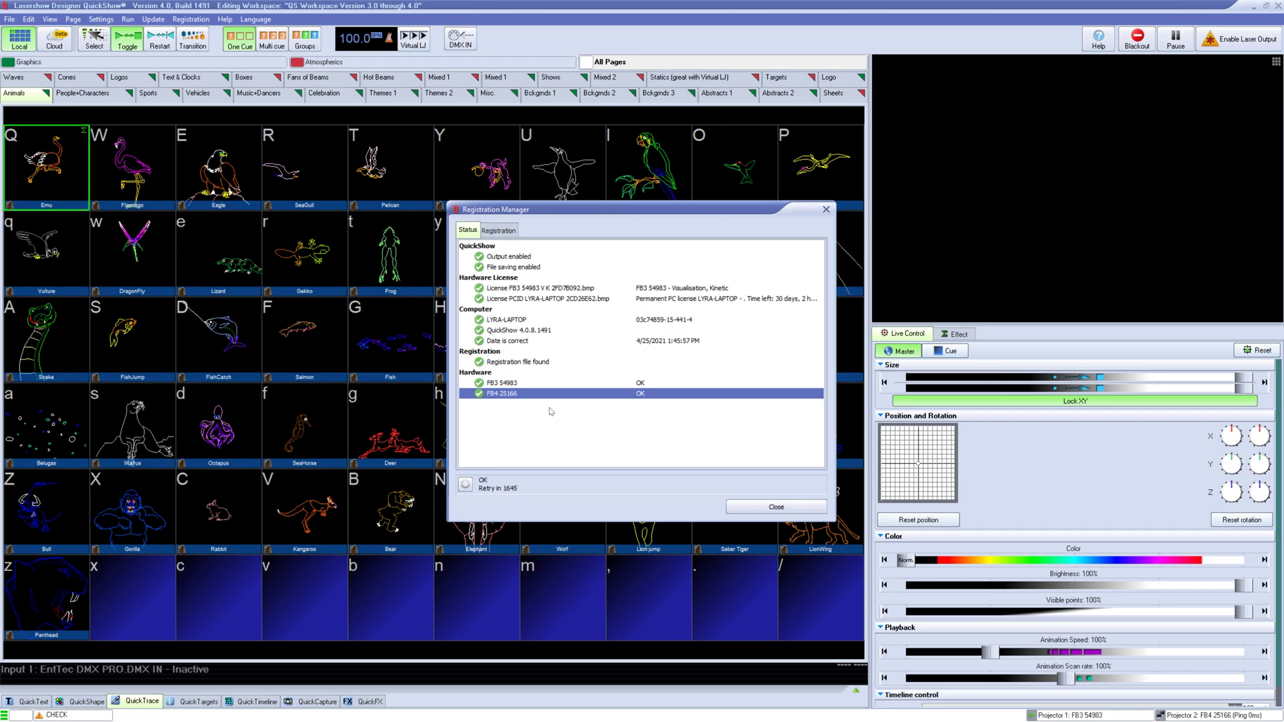
left_click(775, 507)
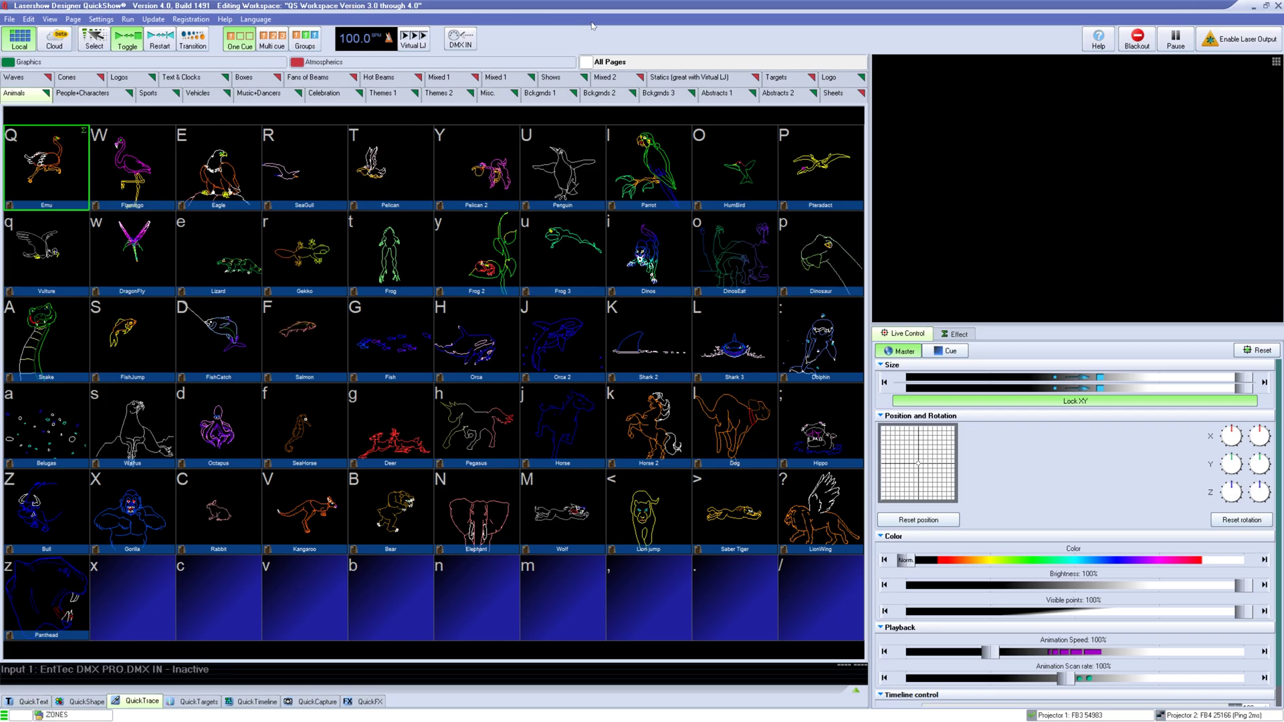
left_click(191, 20)
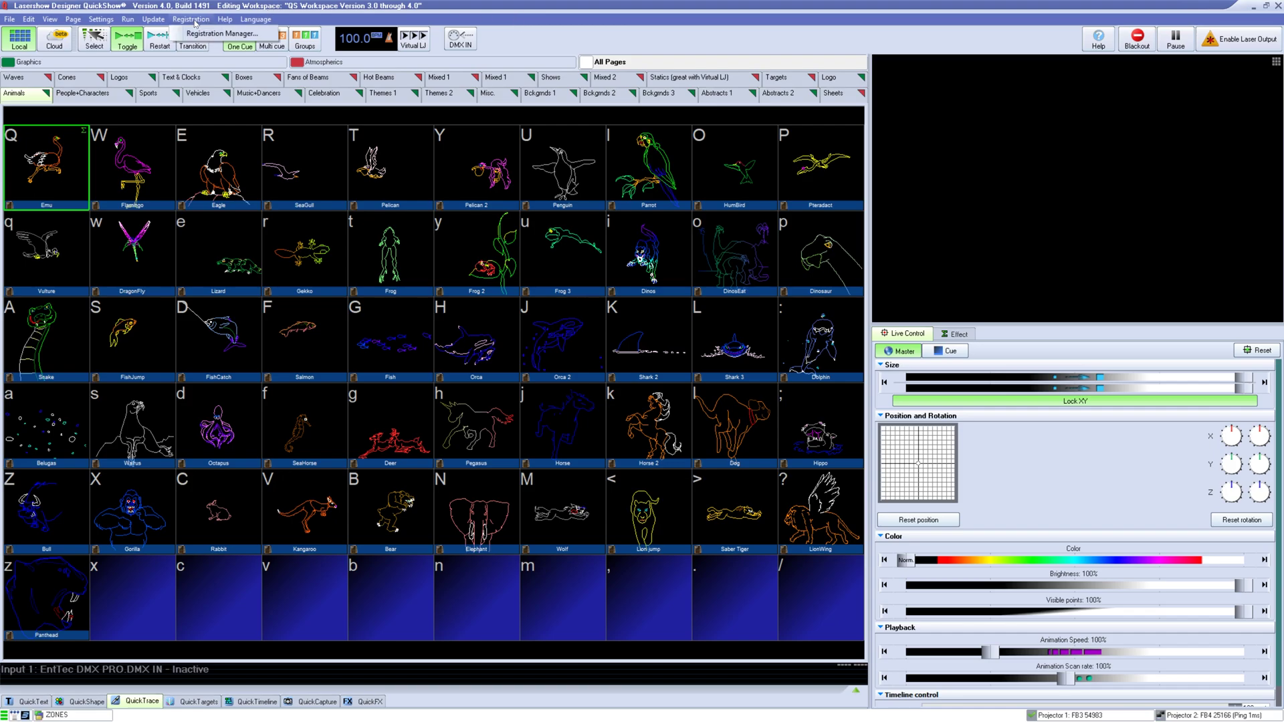
left_click(215, 31)
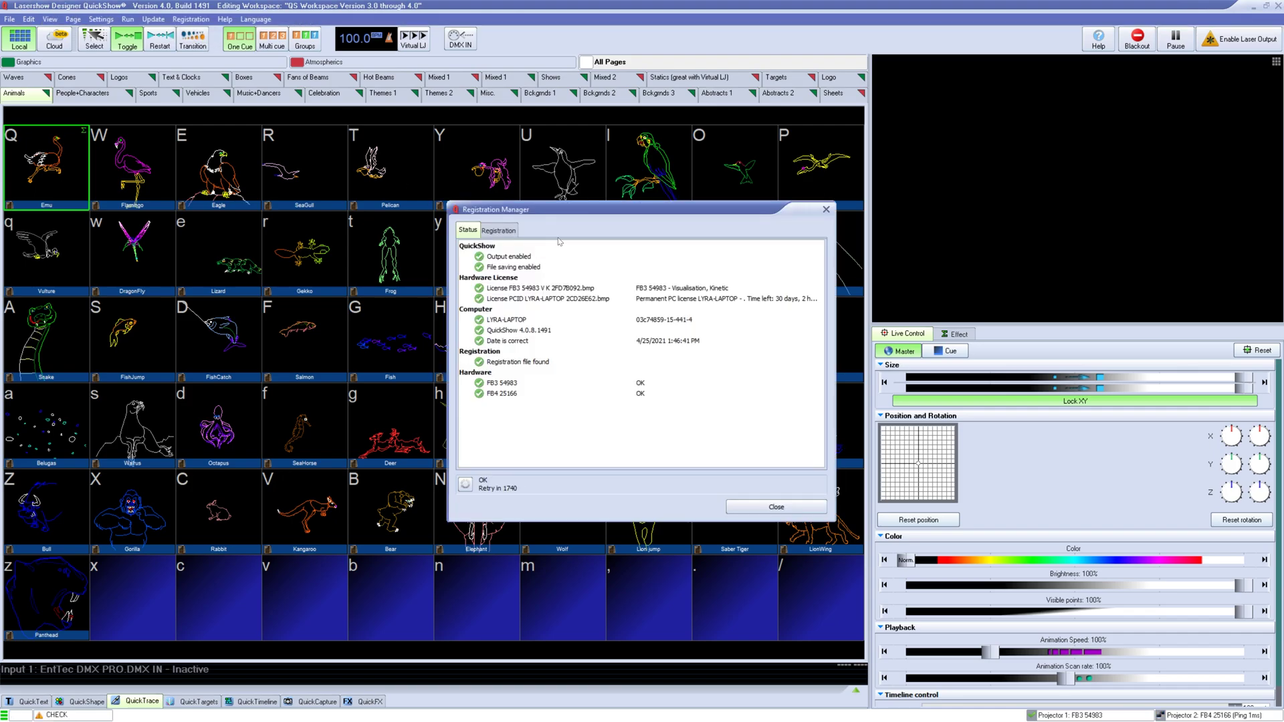